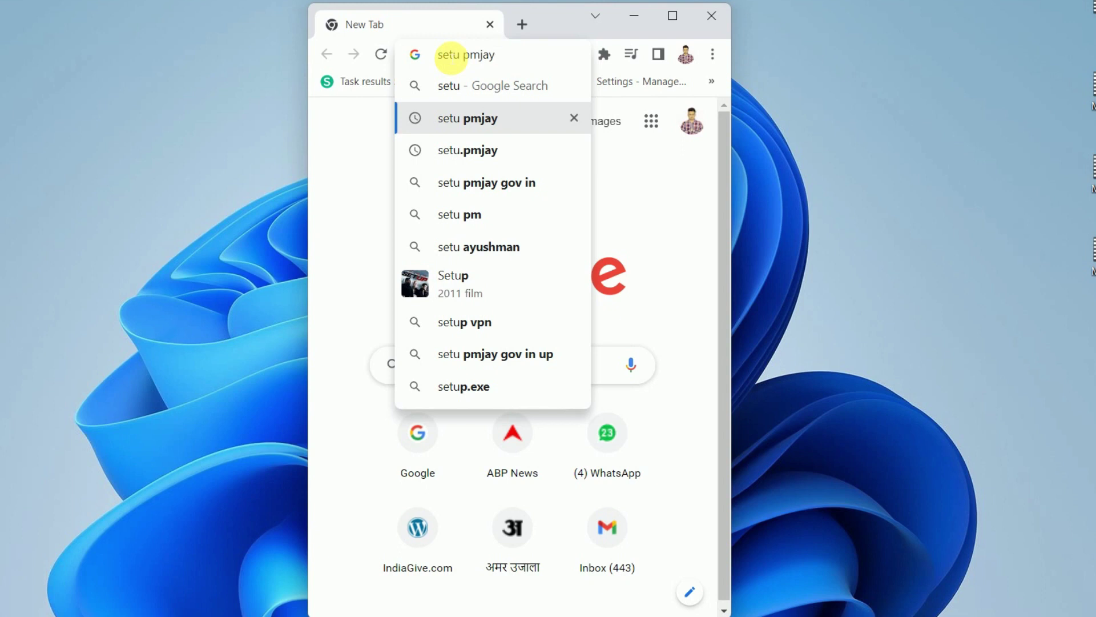
Search 'setu pmjay', open setu.pmjay.gov.in and scroll to the 'How To Get Ayushman Card' steps
key("Return")
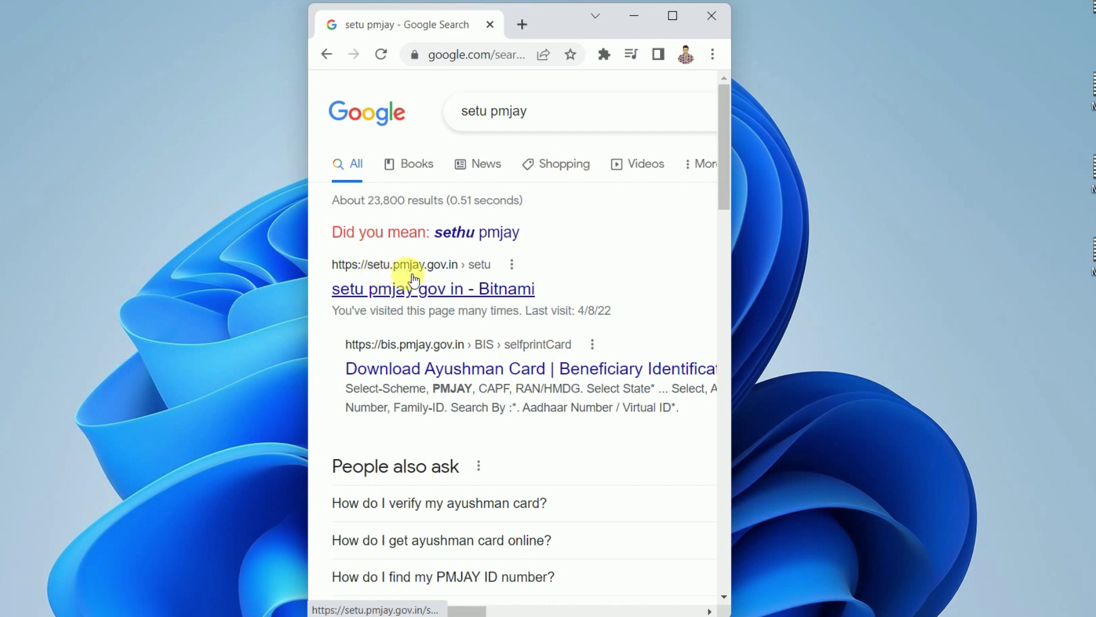
left_click(421, 290)
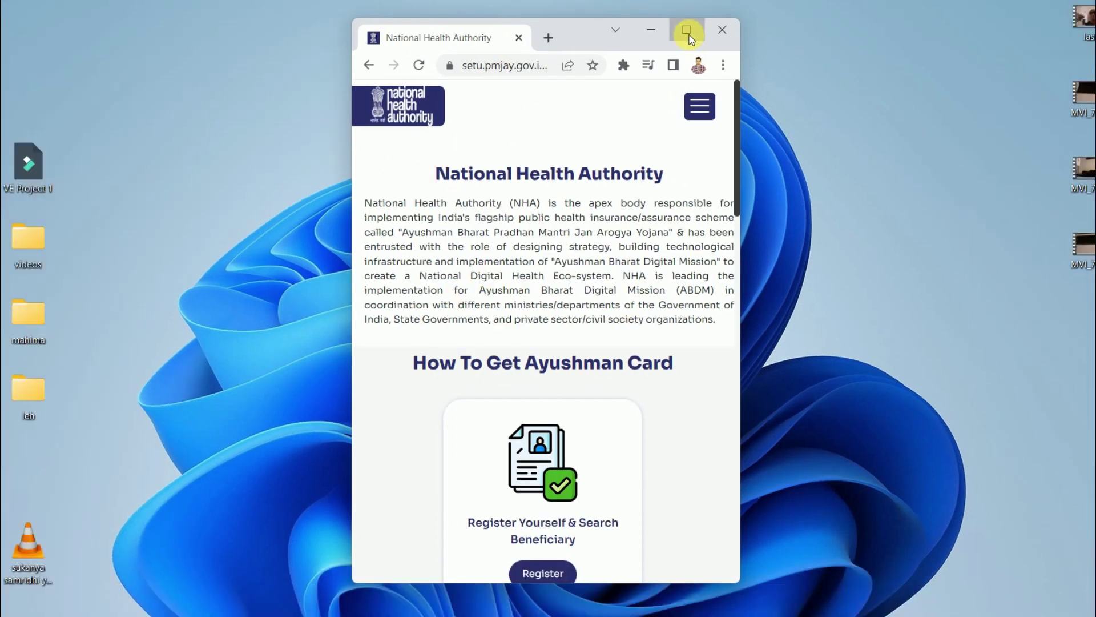
left_click(675, 22)
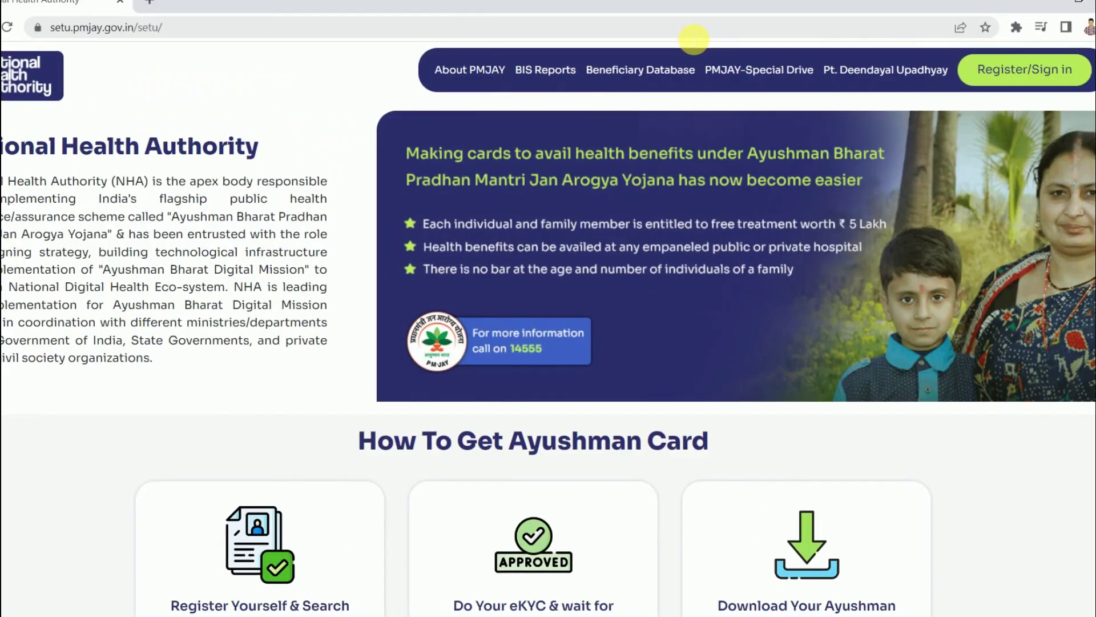
scroll(231, 270, "down", 3)
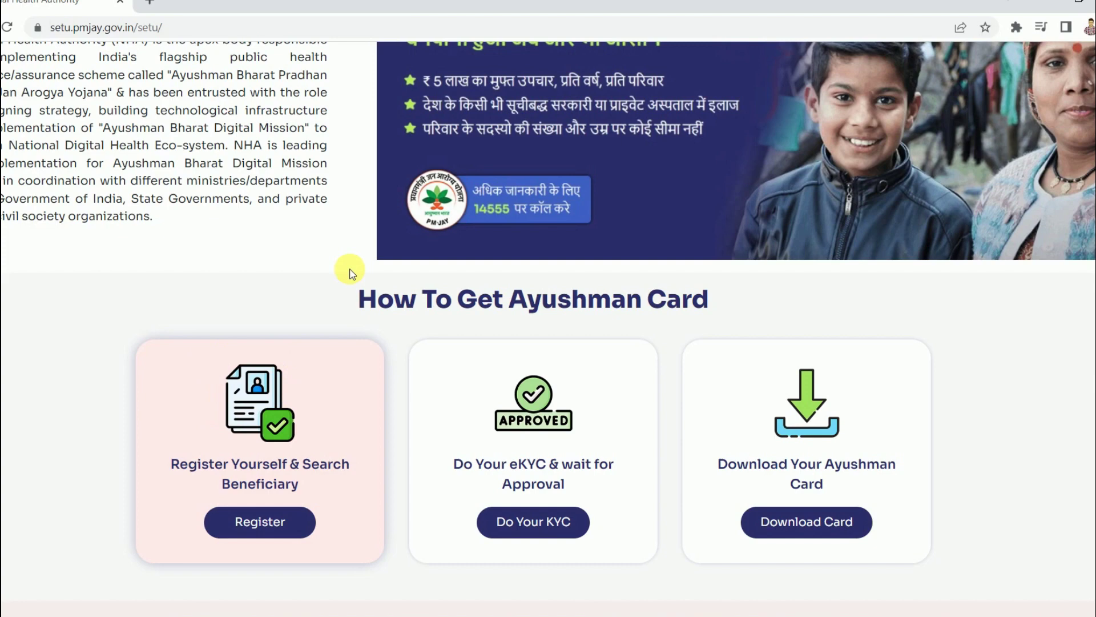
left_click(1076, 3)
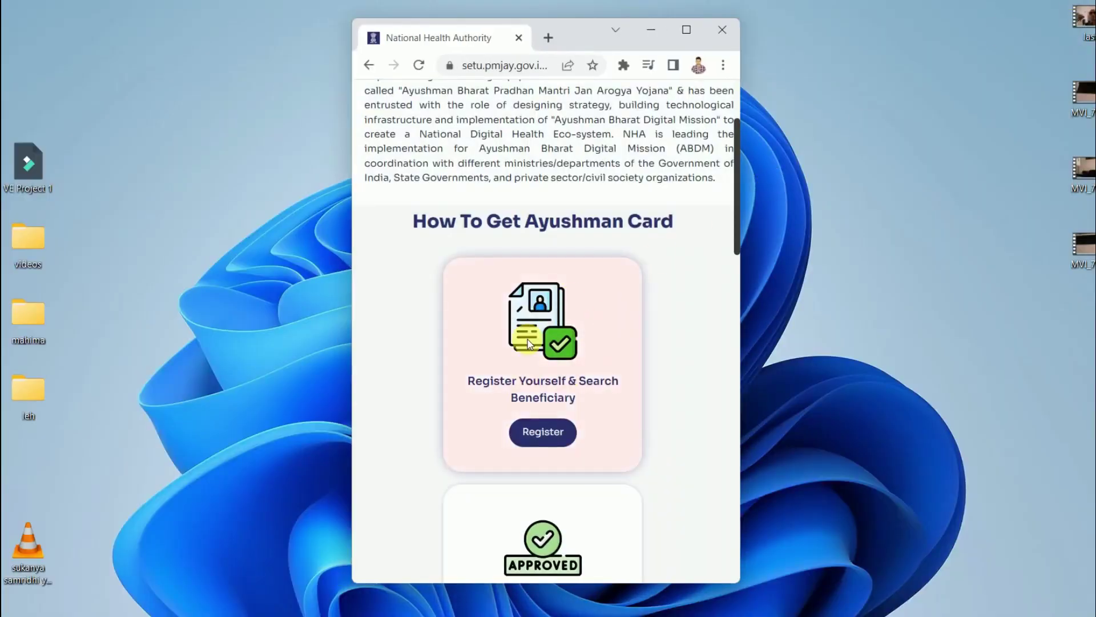
Open the Self Registration page in a full-screen browser window
left_click(539, 432)
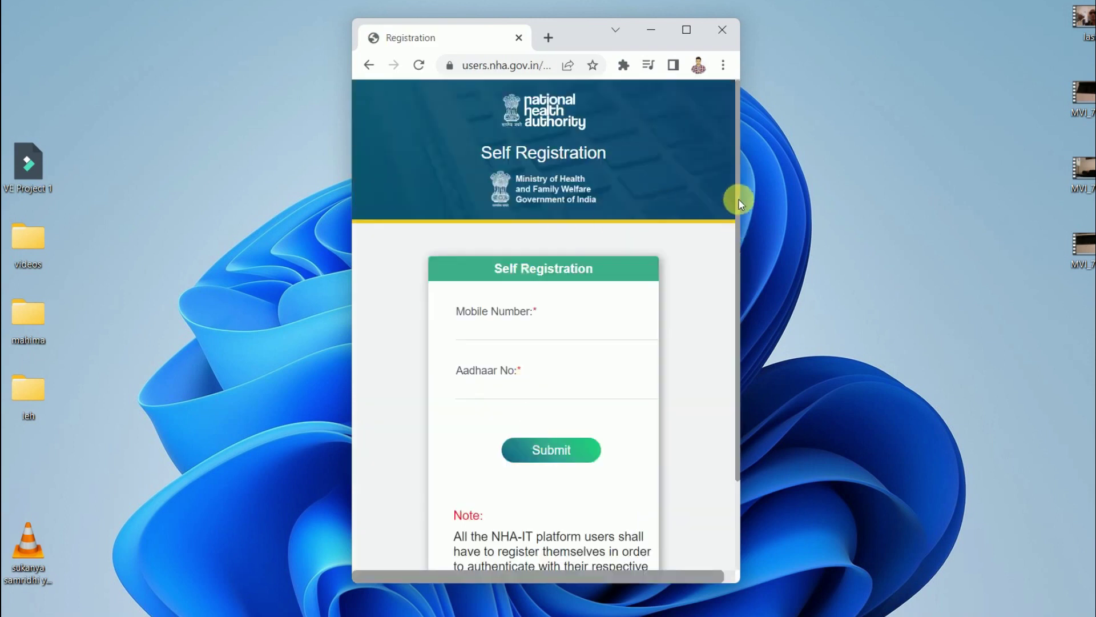
left_click_drag(737, 227, 747, 165)
left_click(688, 29)
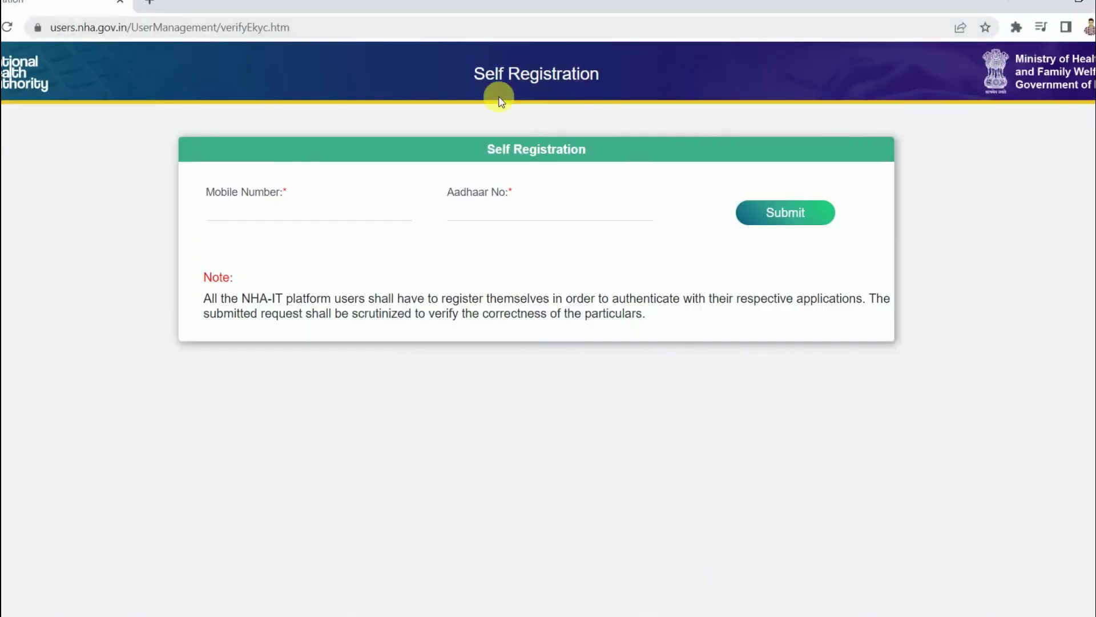
Enter the mobile and Aadhaar numbers, submit them, and give consent for Aadhaar OTP
left_click(326, 217)
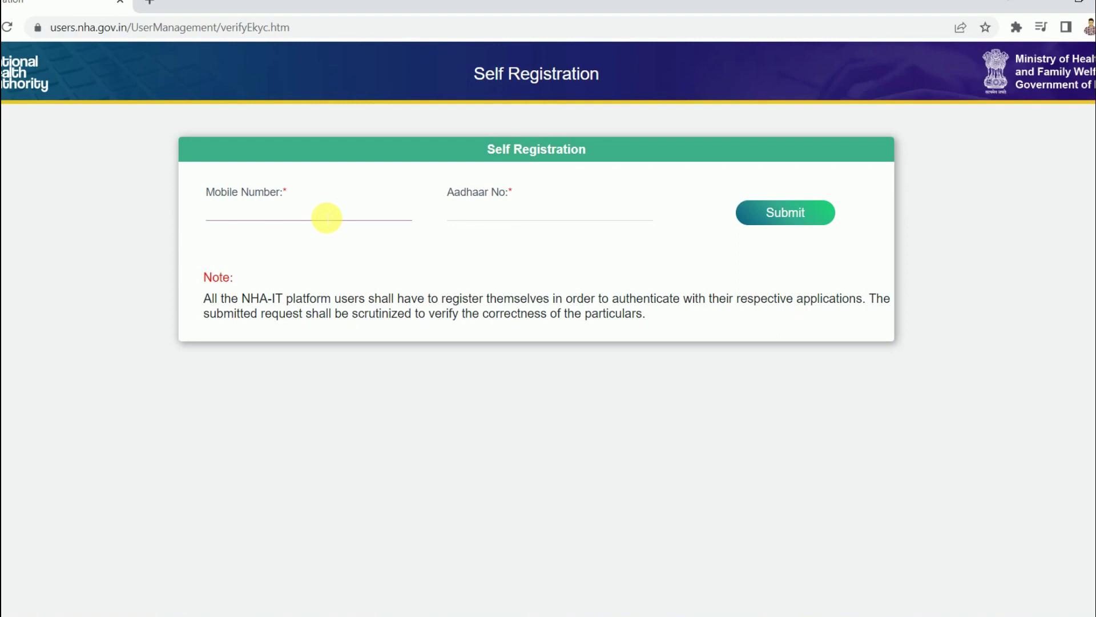
left_click(486, 207)
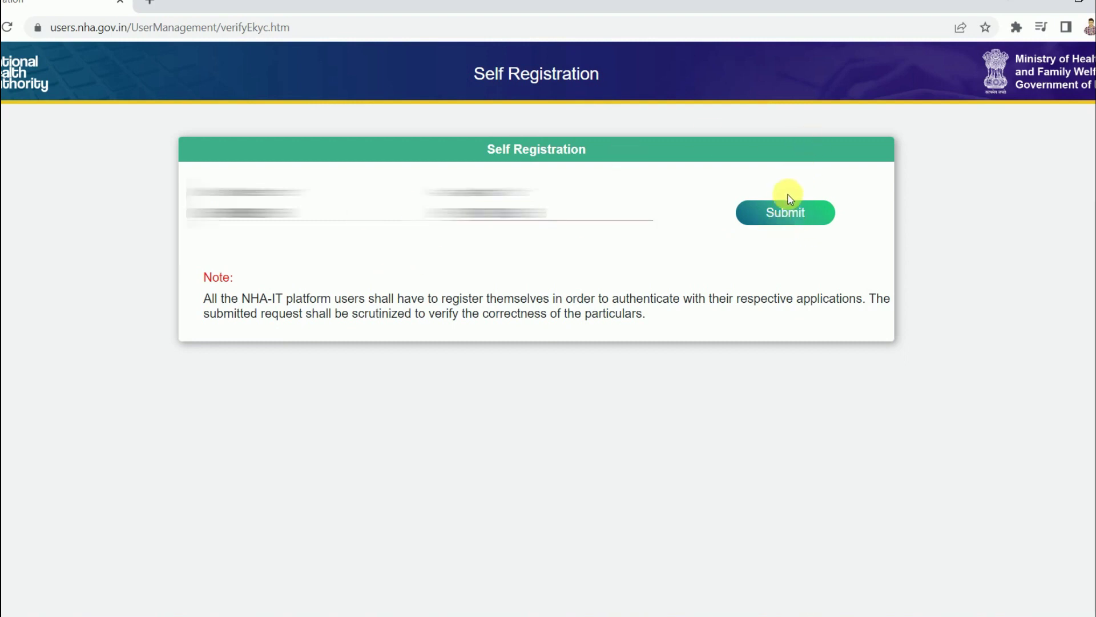
left_click(788, 213)
left_click(197, 154)
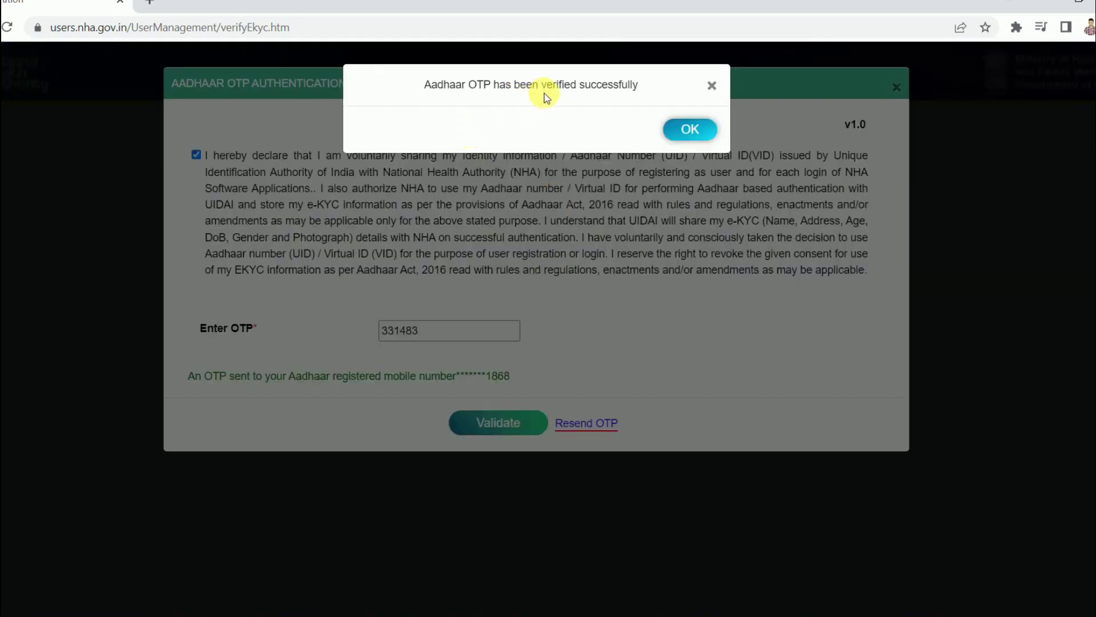
Dismiss the OTP-verified message to load the Aadhaar-filled personal details
left_click(690, 131)
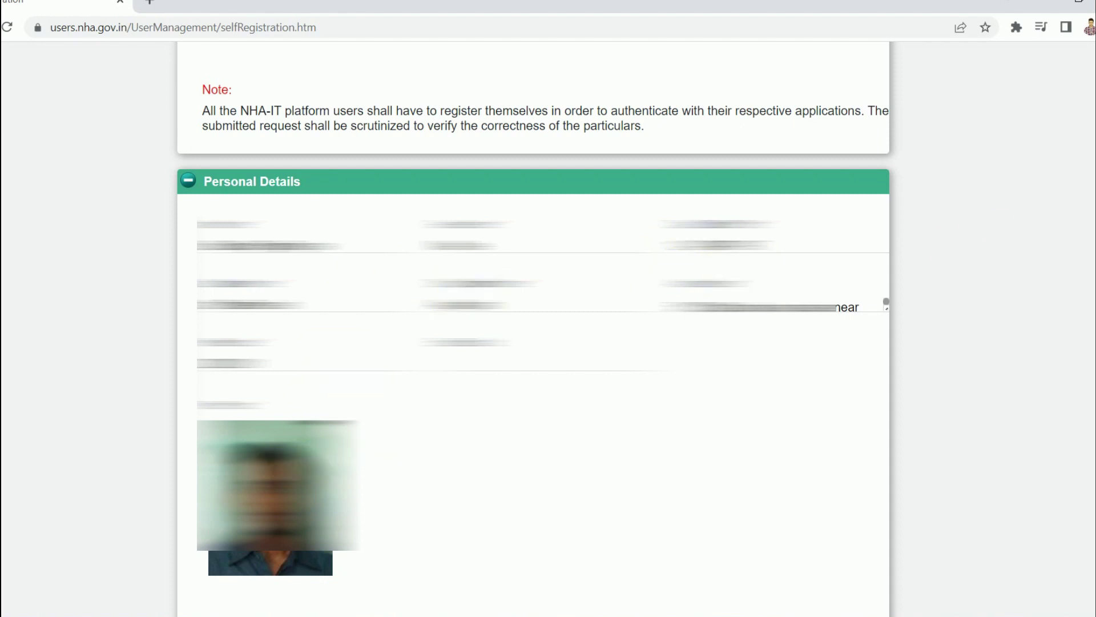
Use the Aadhaar address as the communication address
scroll(886, 303, "down", 9)
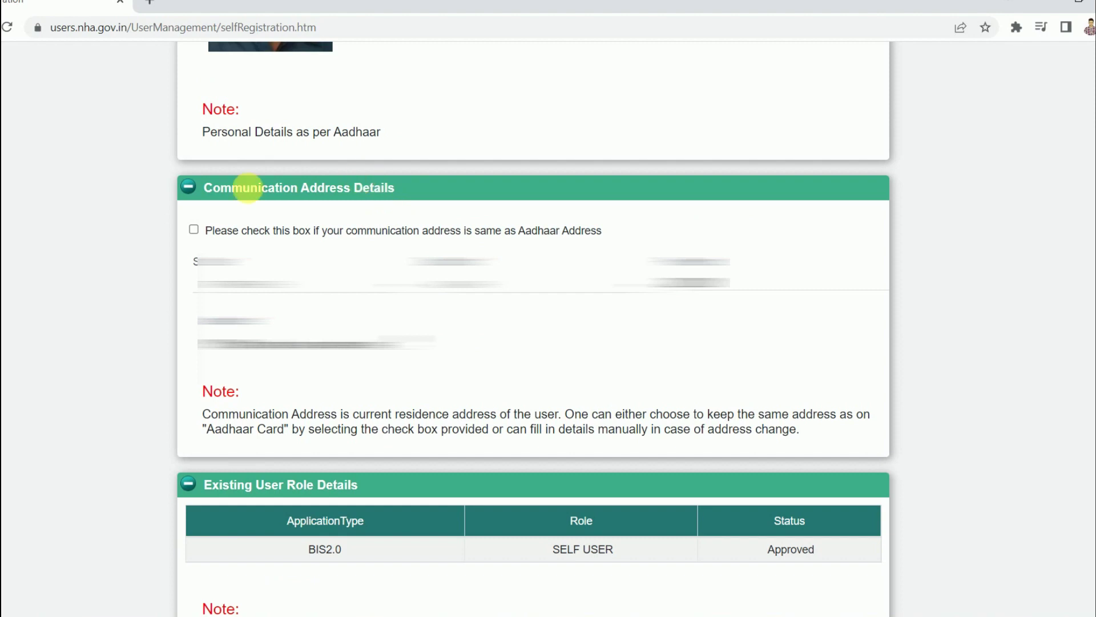
left_click(193, 230)
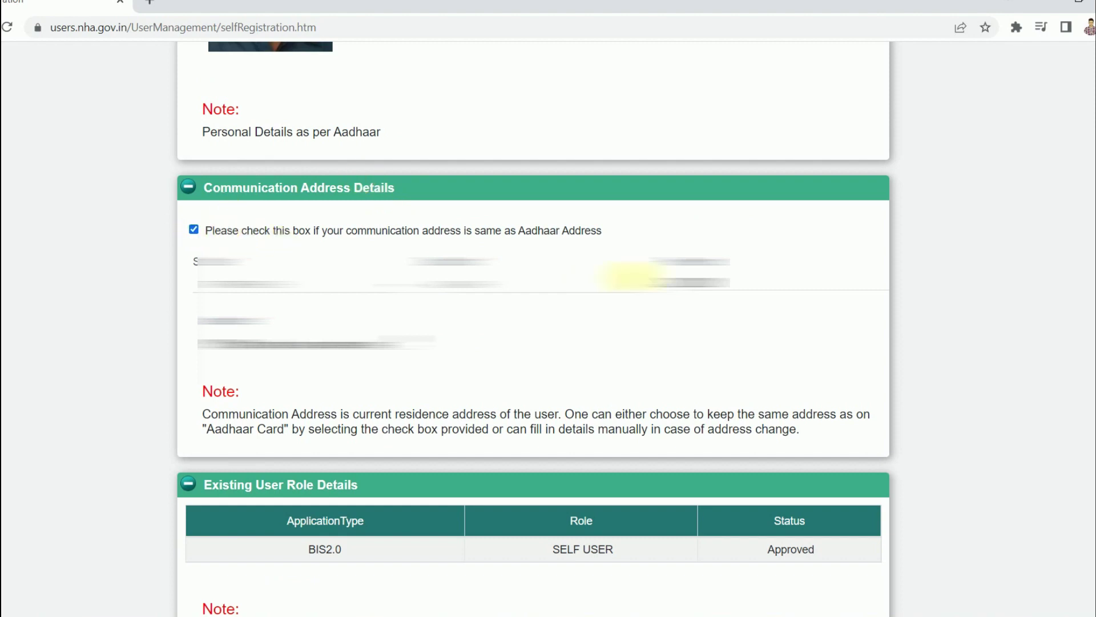
scroll(249, 392, "down", 6)
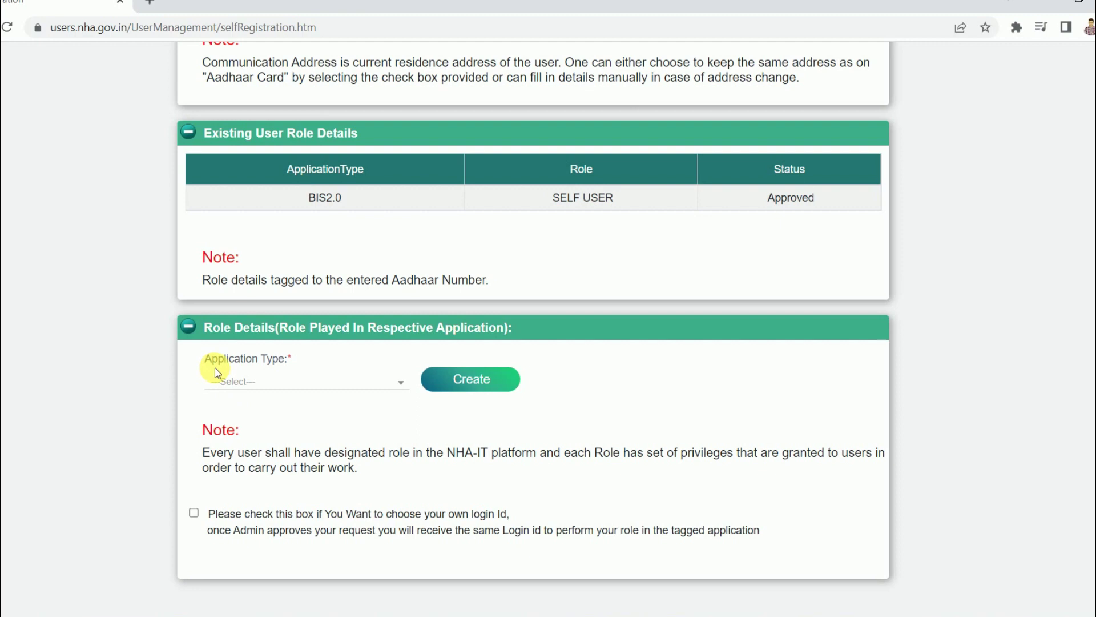
Choose BIS2.0 as the Application Type and SELF USER as the Role
left_click(251, 384)
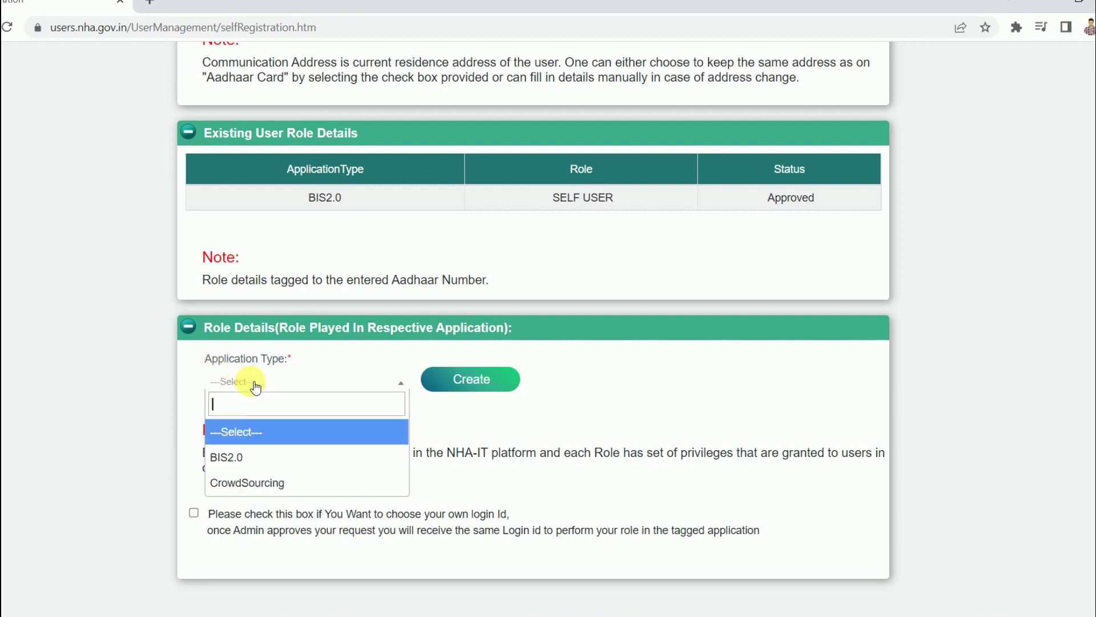
left_click(236, 466)
left_click(506, 390)
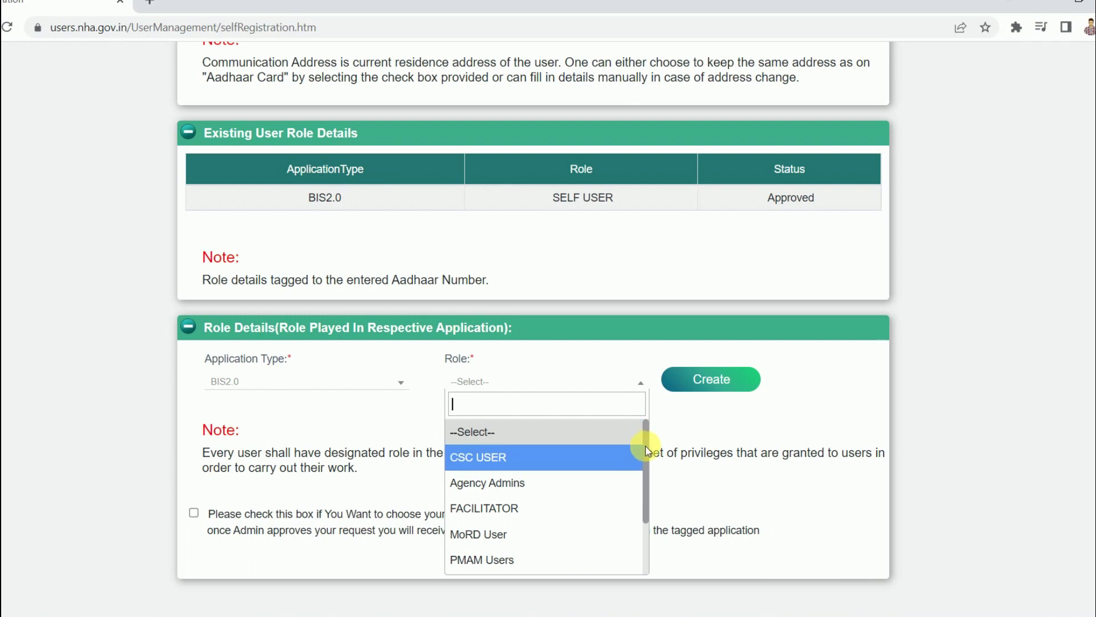
left_click_drag(648, 450, 614, 496)
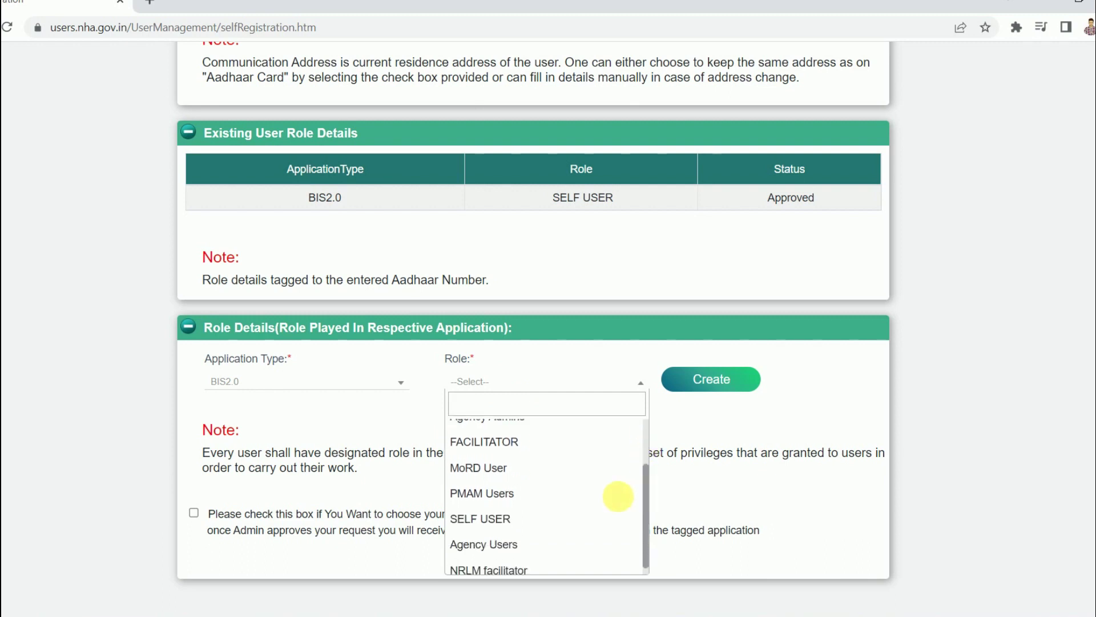
left_click(464, 520)
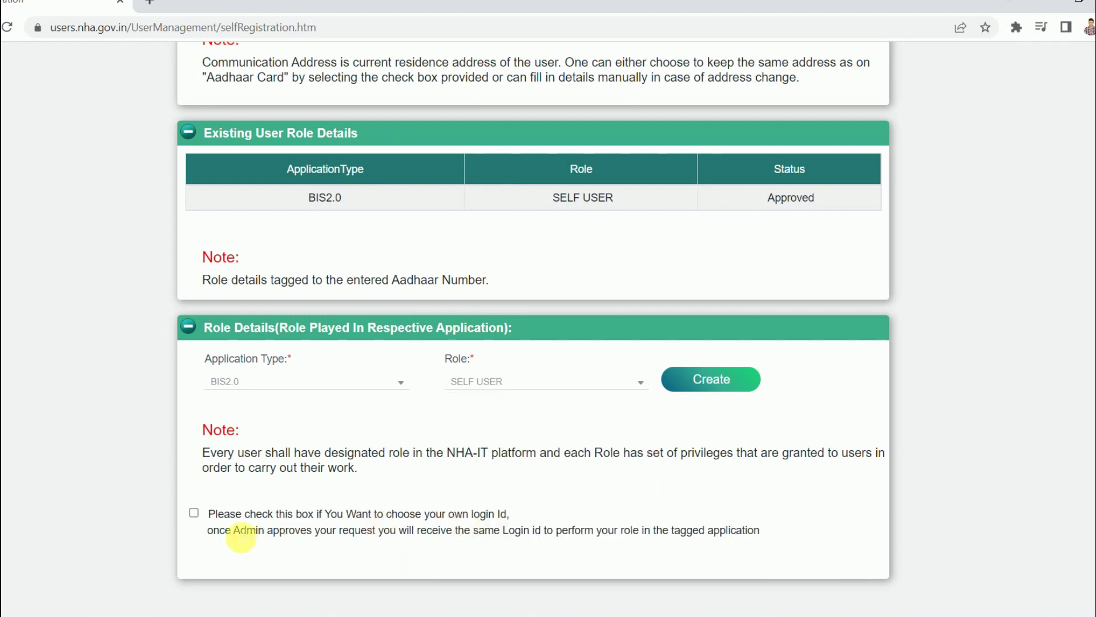
Create the BIS2.0 SELF USER role request with the default login id, then start a new tab
left_click(195, 514)
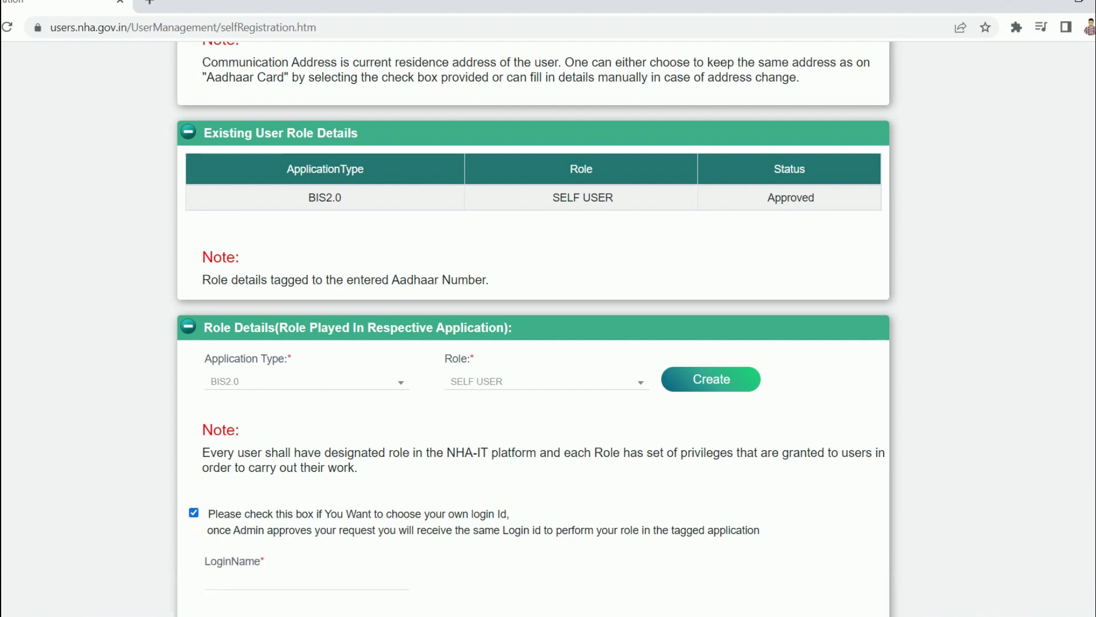
scroll(533, 342, "down", 1)
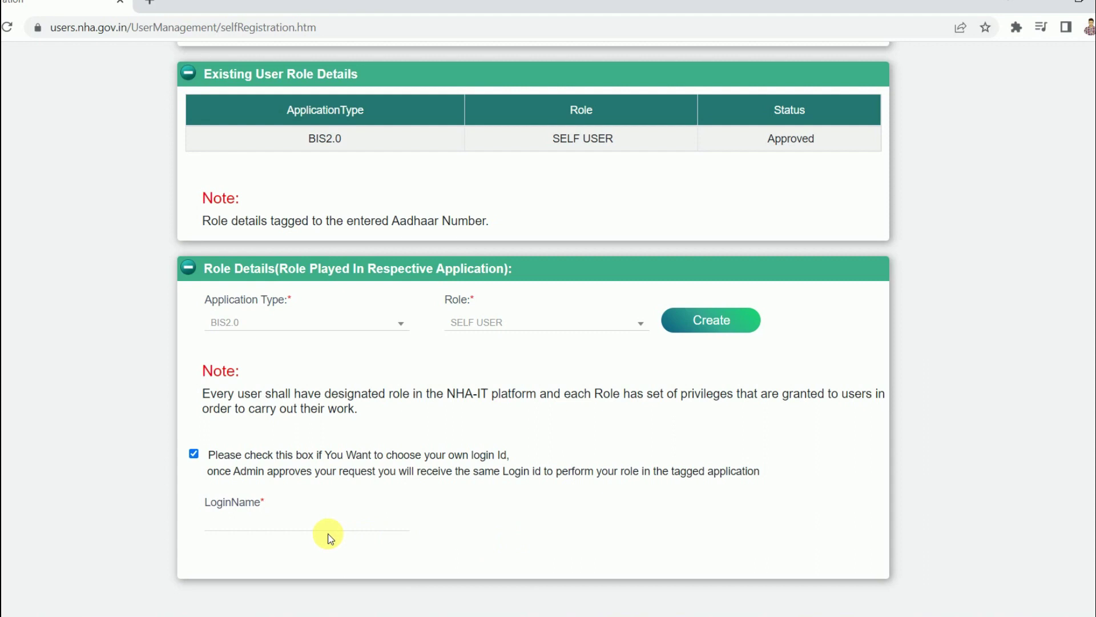
left_click(276, 523)
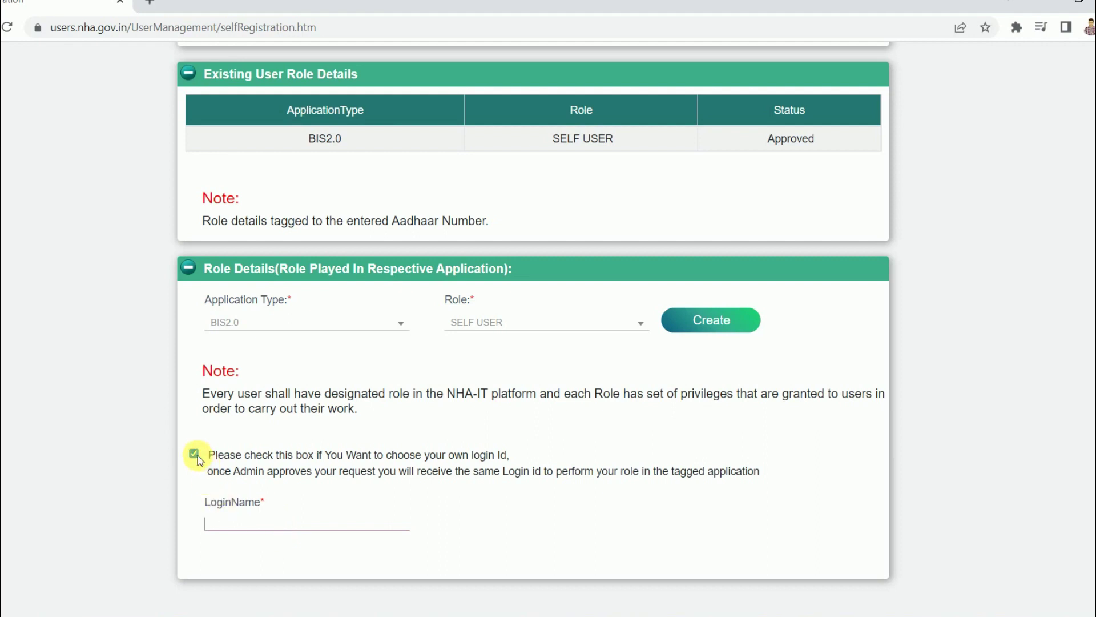
left_click(194, 453)
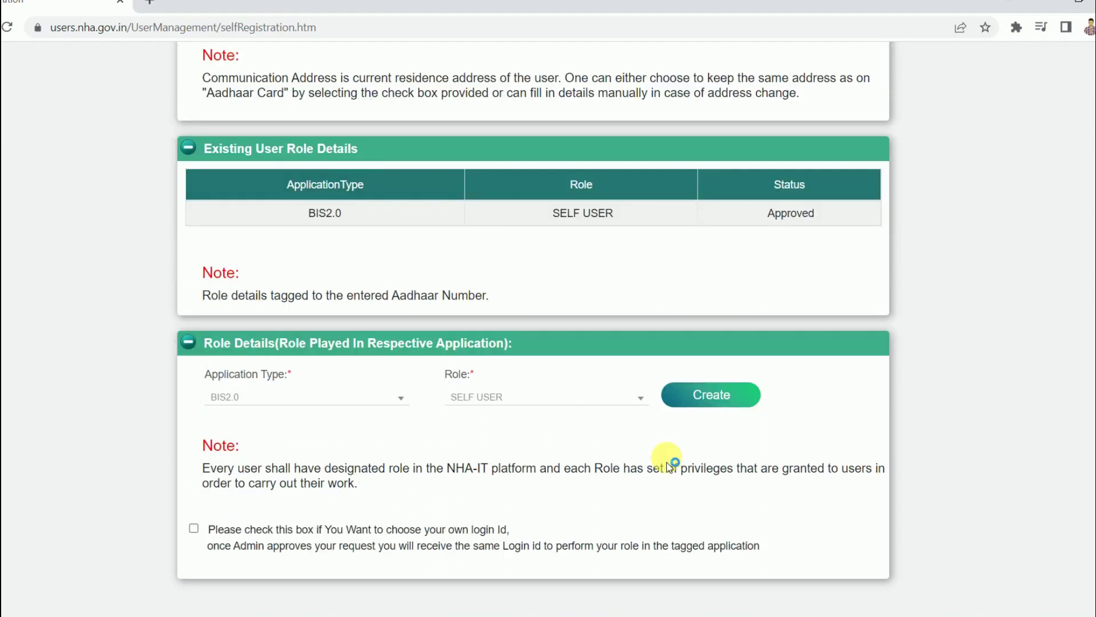
left_click(735, 395)
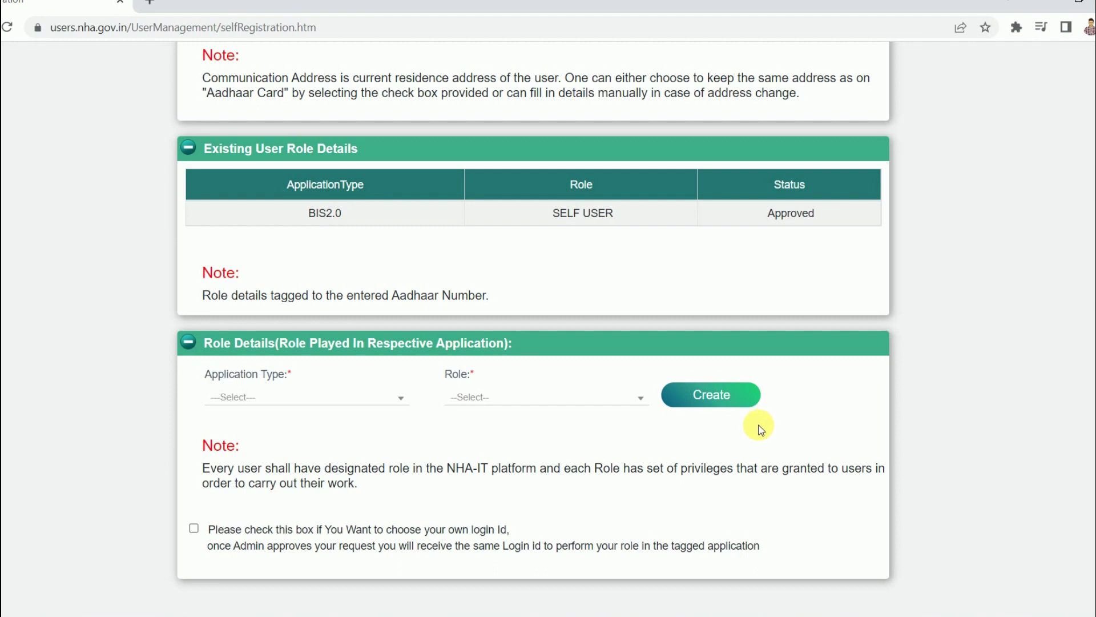
left_click(150, 5)
left_click(157, 34)
Search 'setu pmjay', open setu.pmjay.gov.in and choose to download the Ayushman card
type("se")
key("Return")
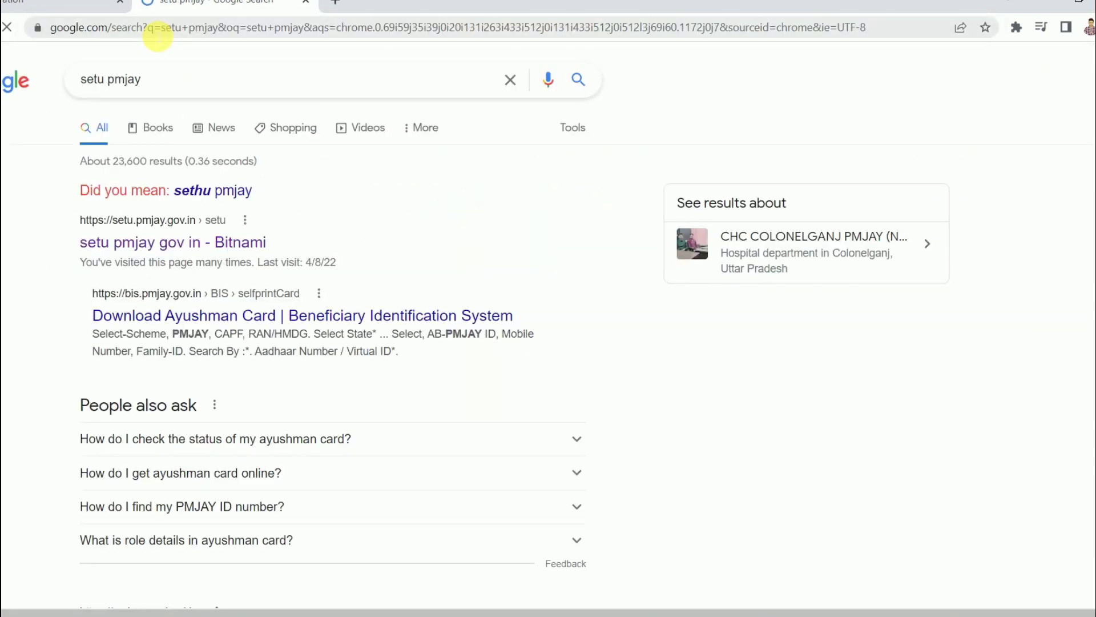
left_click(135, 247)
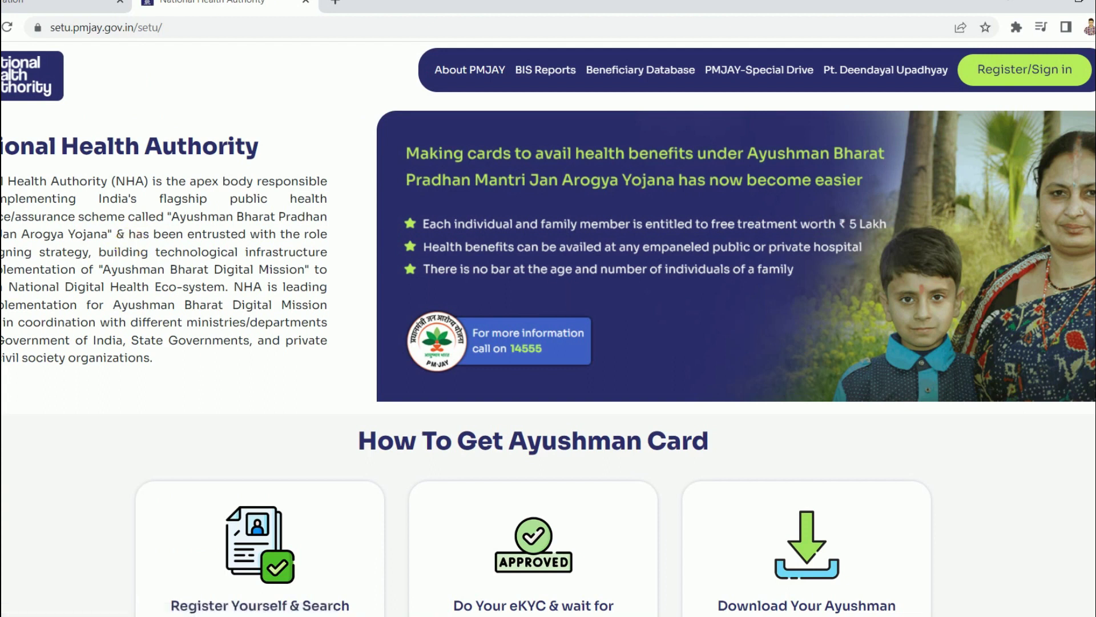
scroll(913, 181, "down", 4)
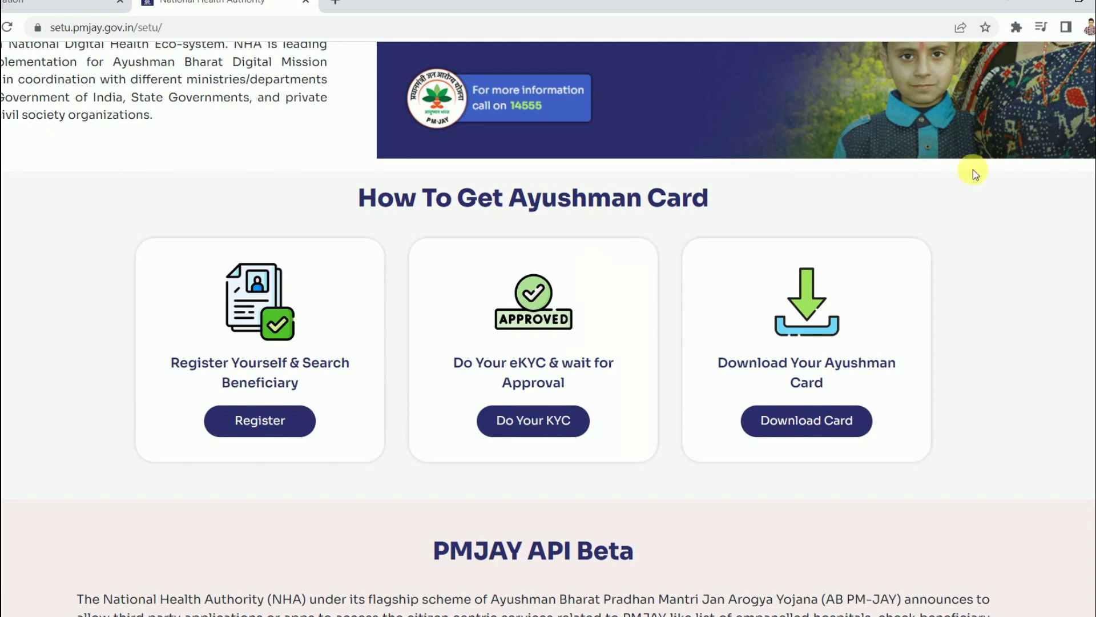
left_click(809, 426)
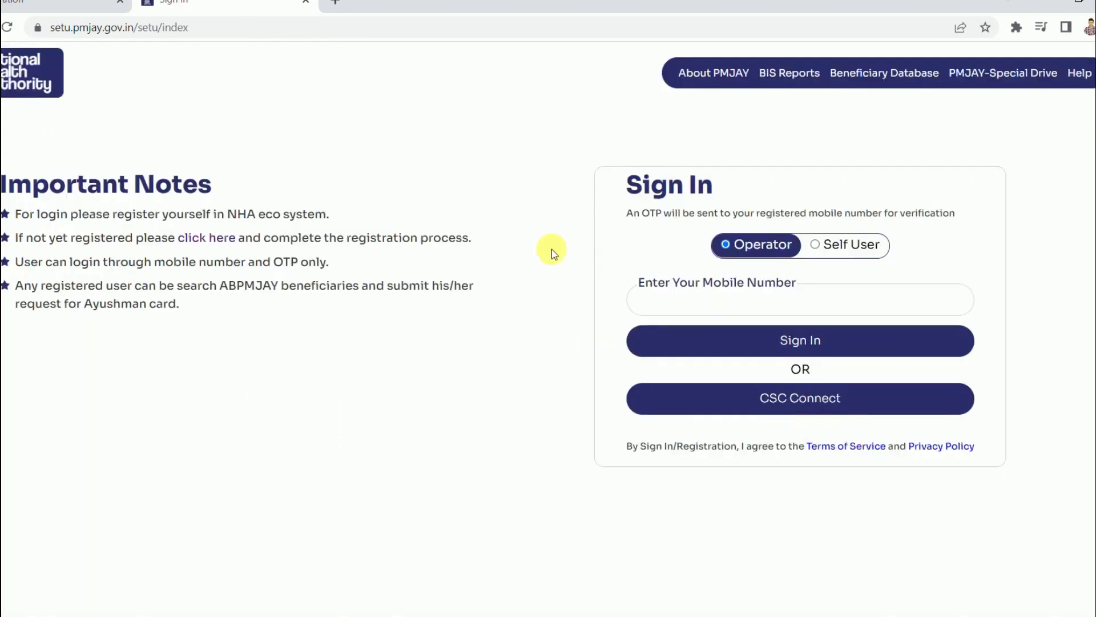
Sign in as a Self User with the mobile number and request Mobile OTP authentication
left_click(1086, 3)
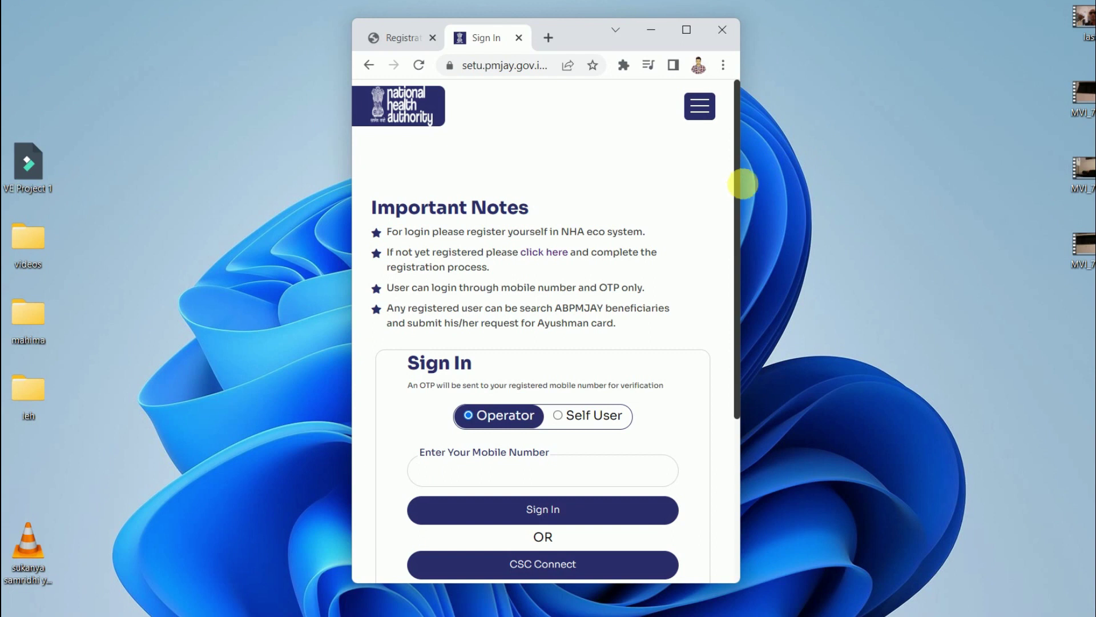
left_click_drag(737, 186, 748, 300)
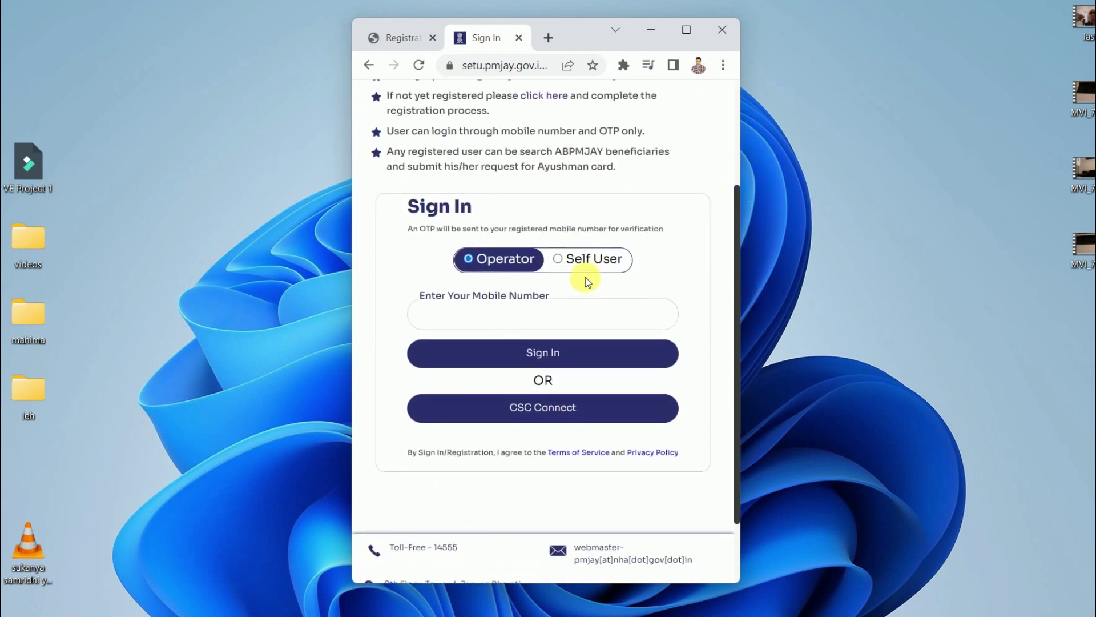
left_click(568, 266)
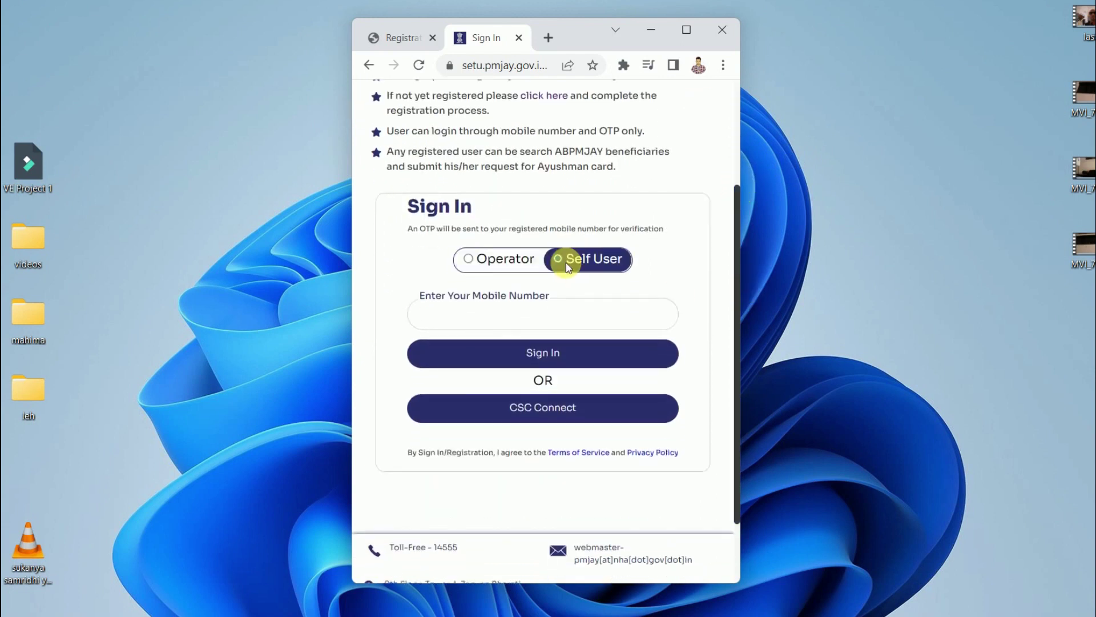
left_click(687, 29)
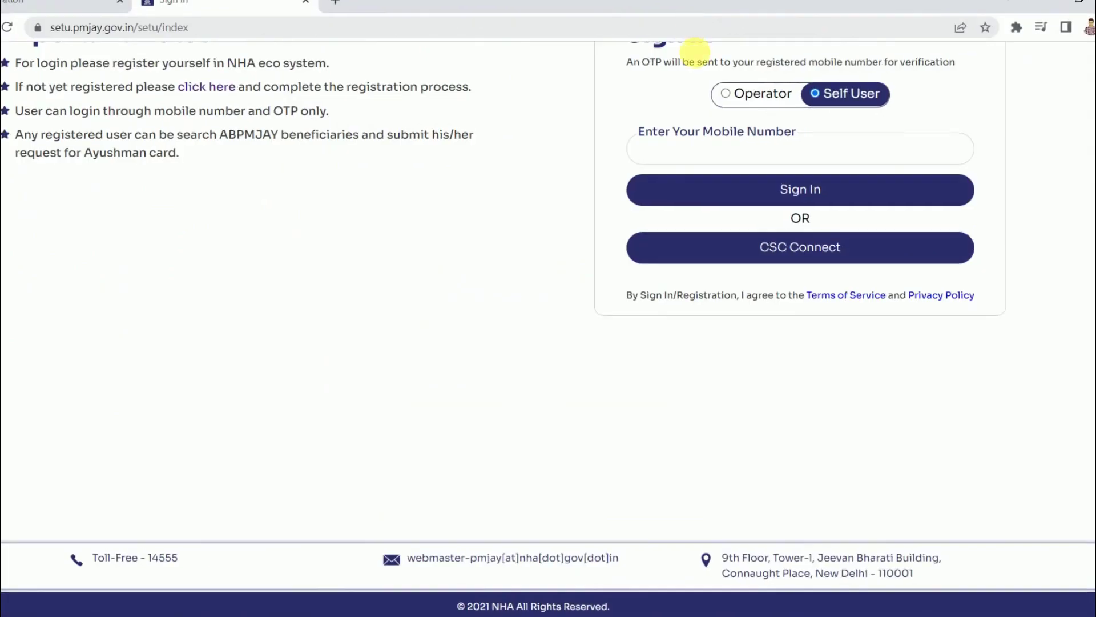
left_click(712, 149)
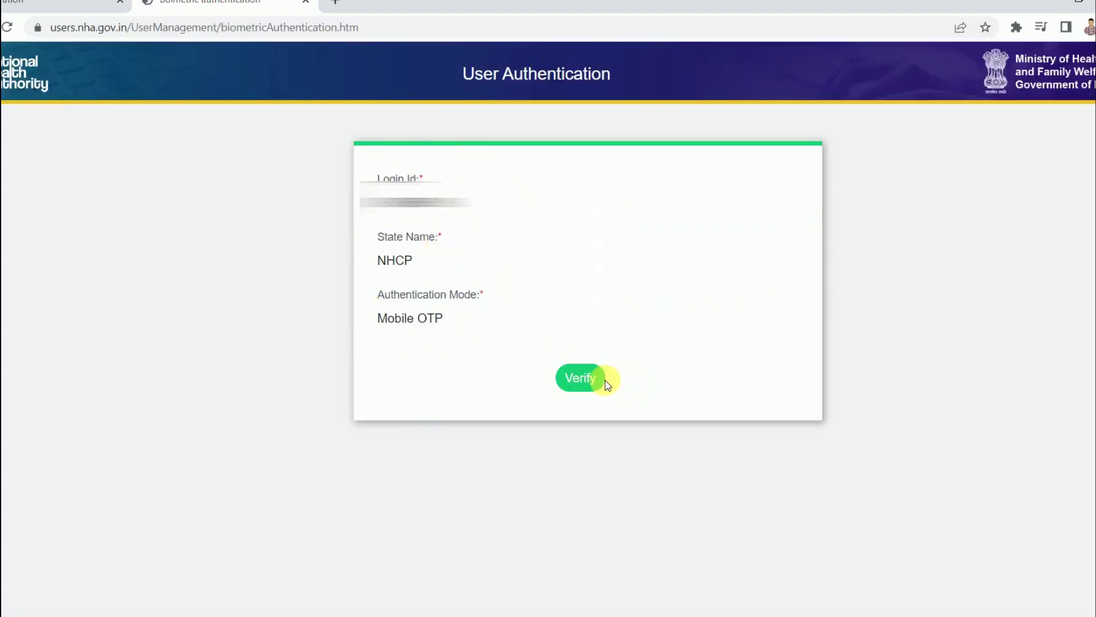
left_click(583, 382)
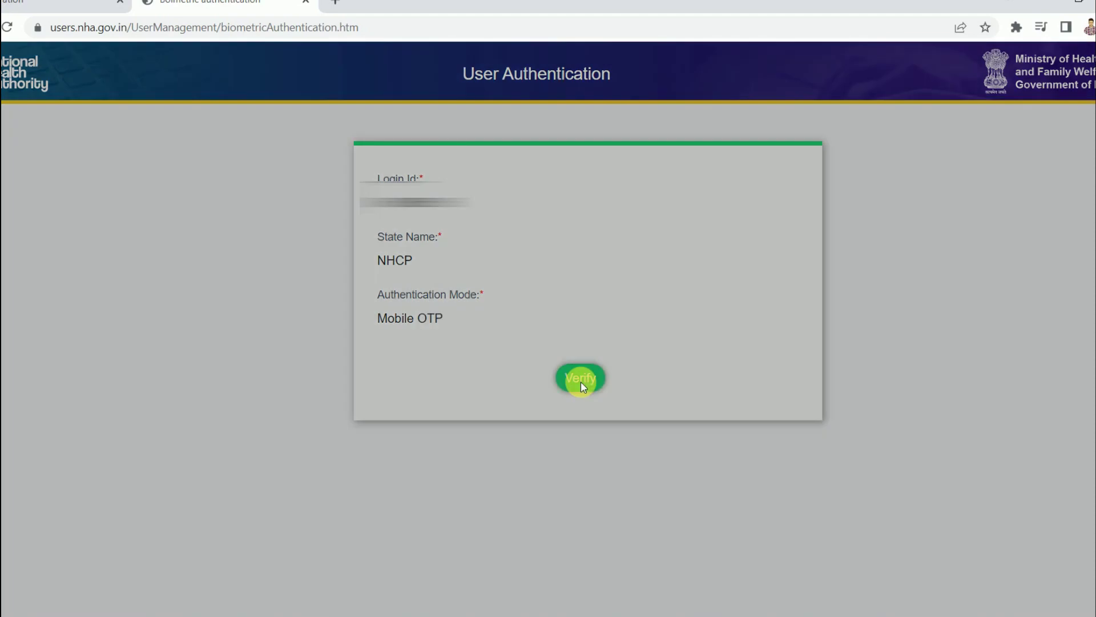
Paste the received mobile OTP, validate it and acknowledge the success message
left_click(395, 133)
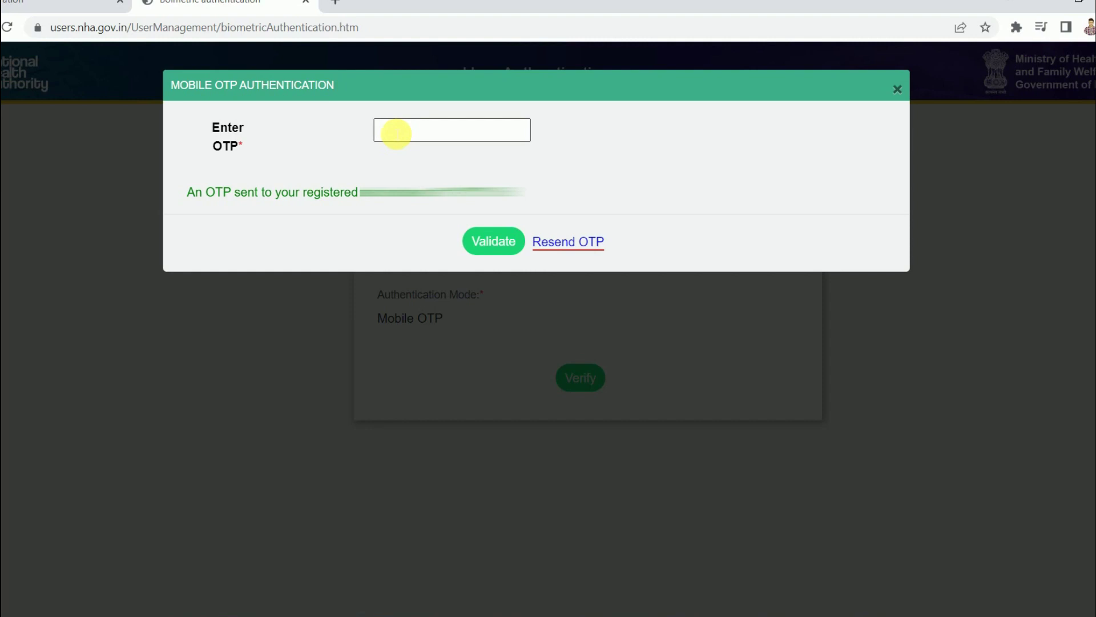
key("ctrl+v")
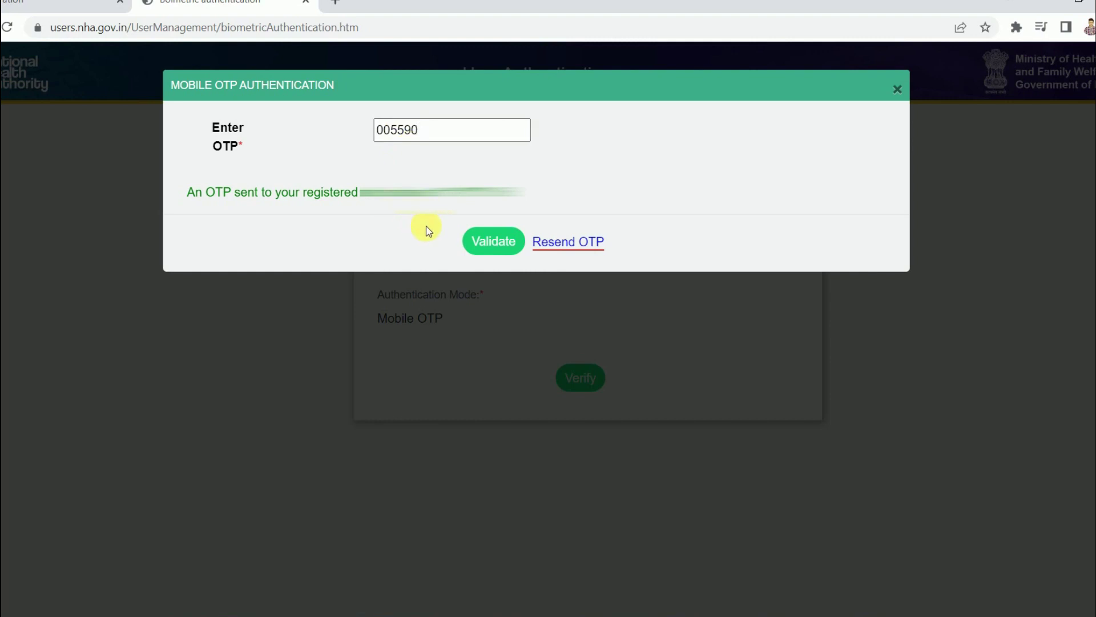
left_click(494, 243)
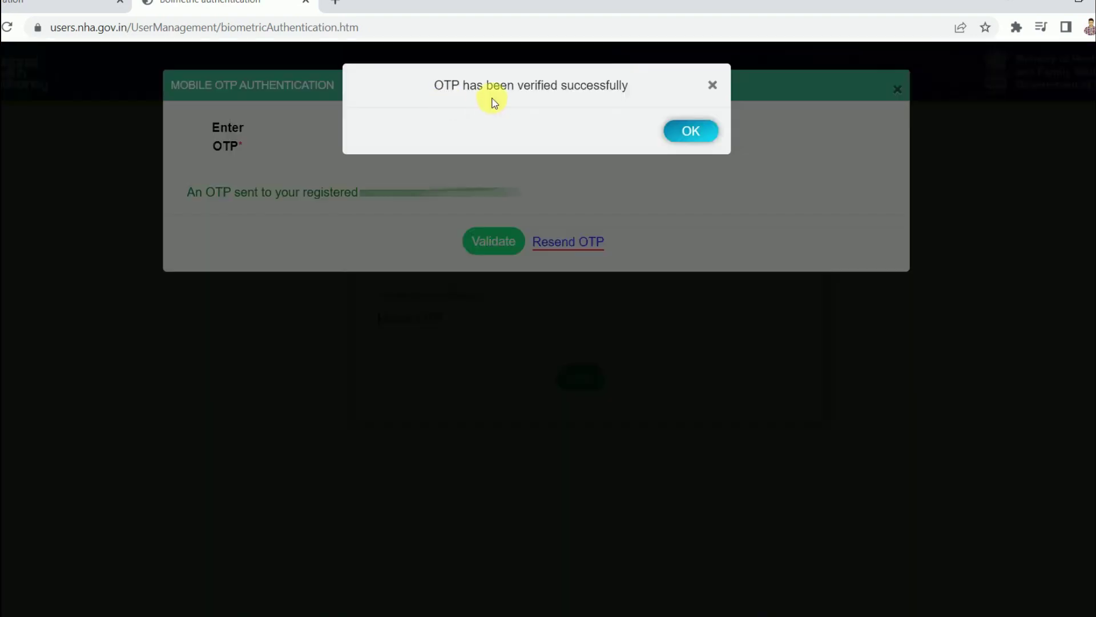
left_click(700, 131)
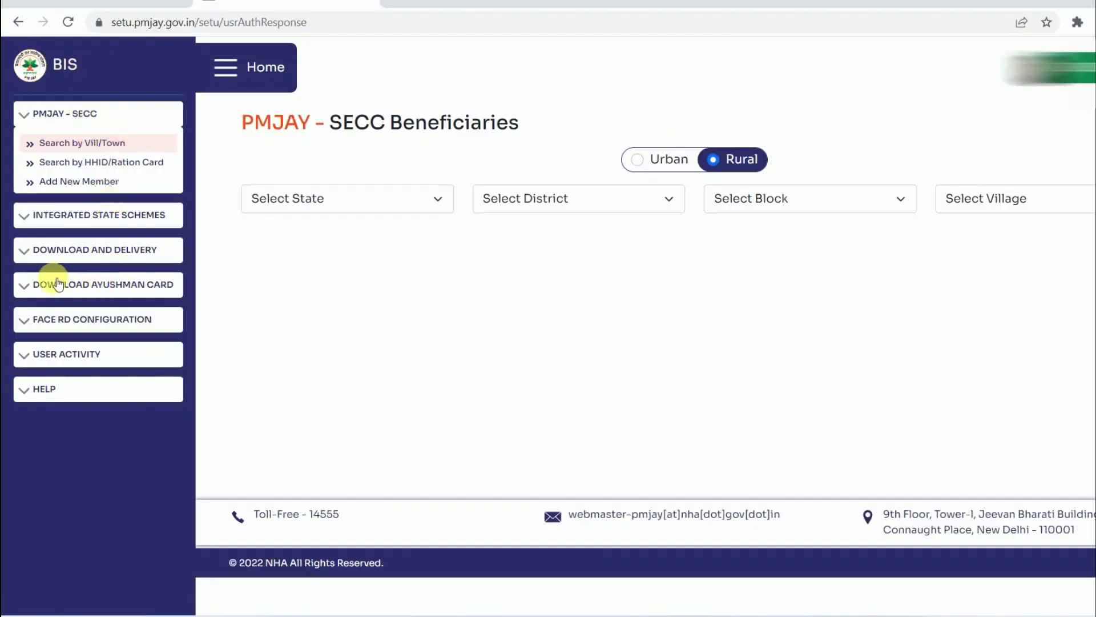
Open Download Ayushman Card, select UTTAR PRADESH, and enter the beneficiary's Aadhaar number
left_click(127, 294)
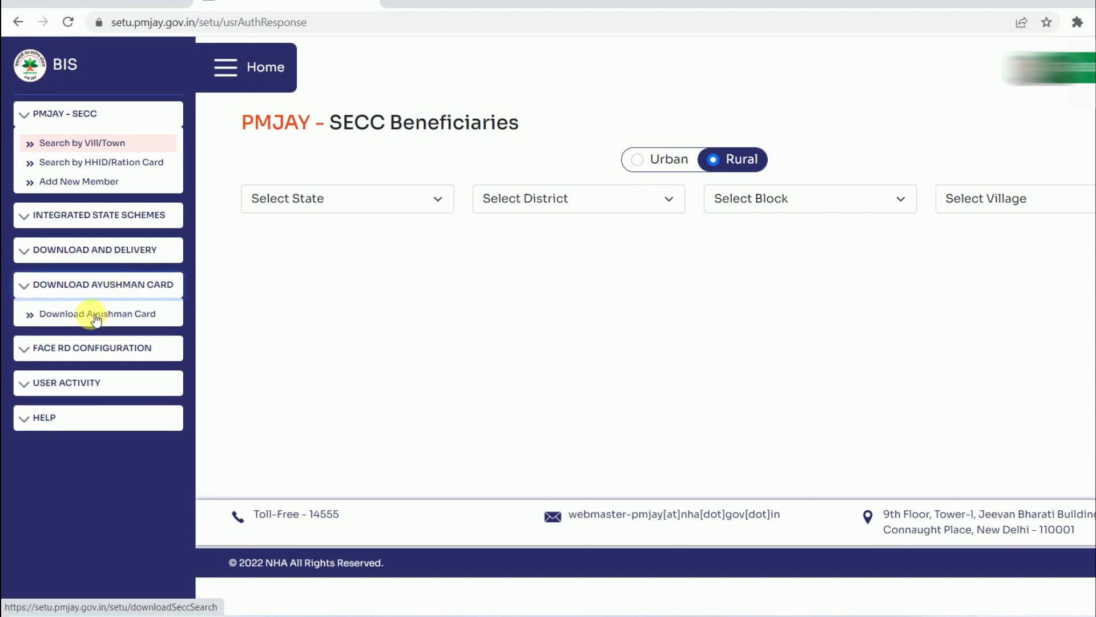
left_click(122, 318)
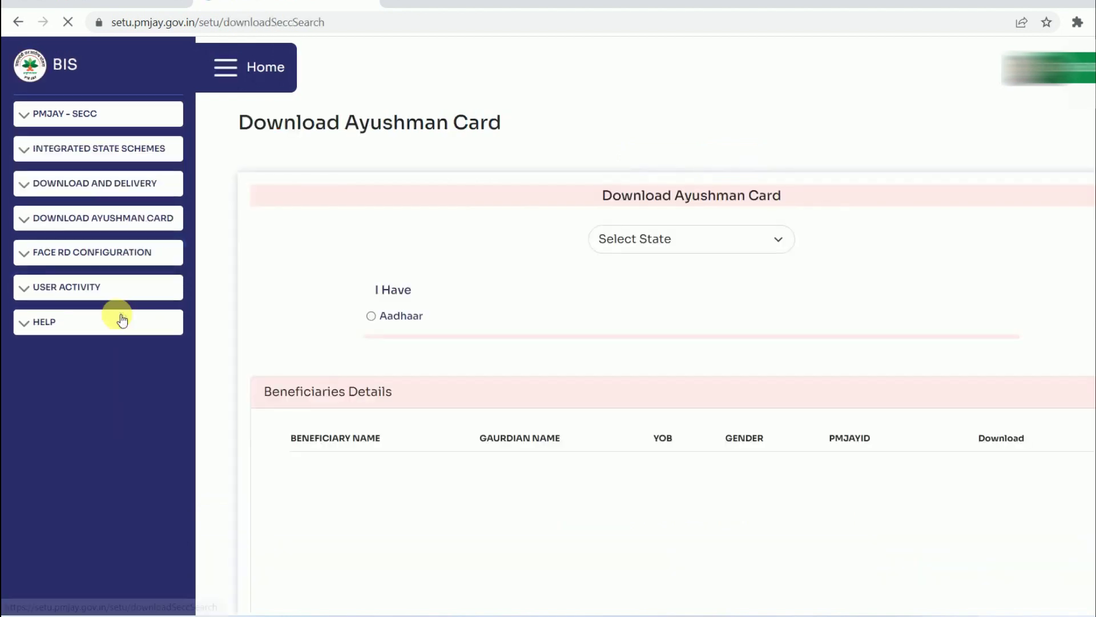
left_click(616, 241)
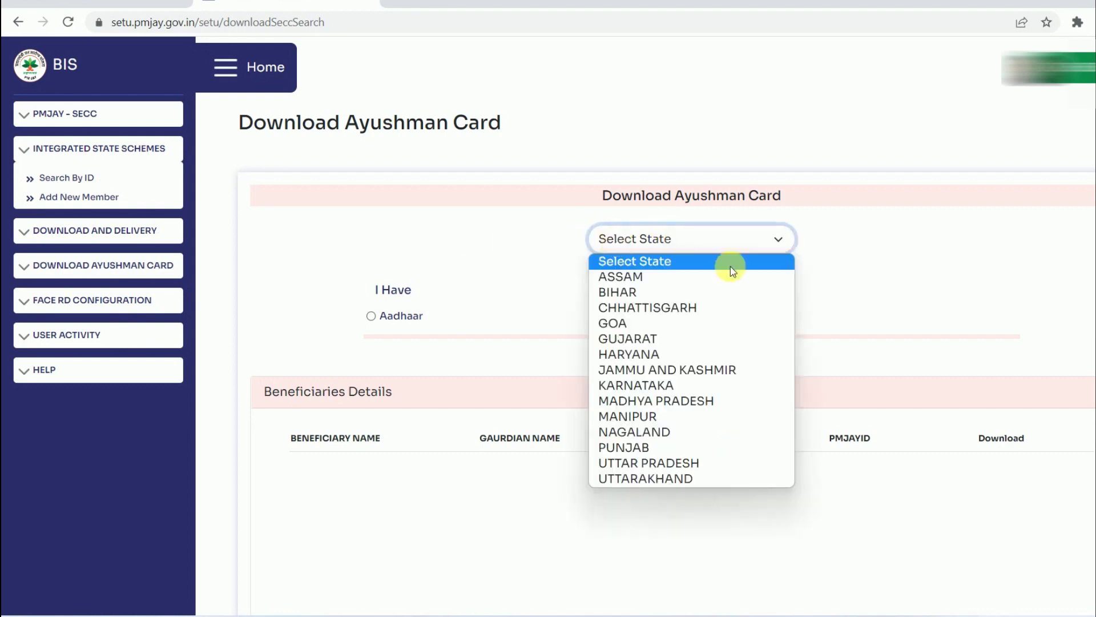
key("u")
key("Return")
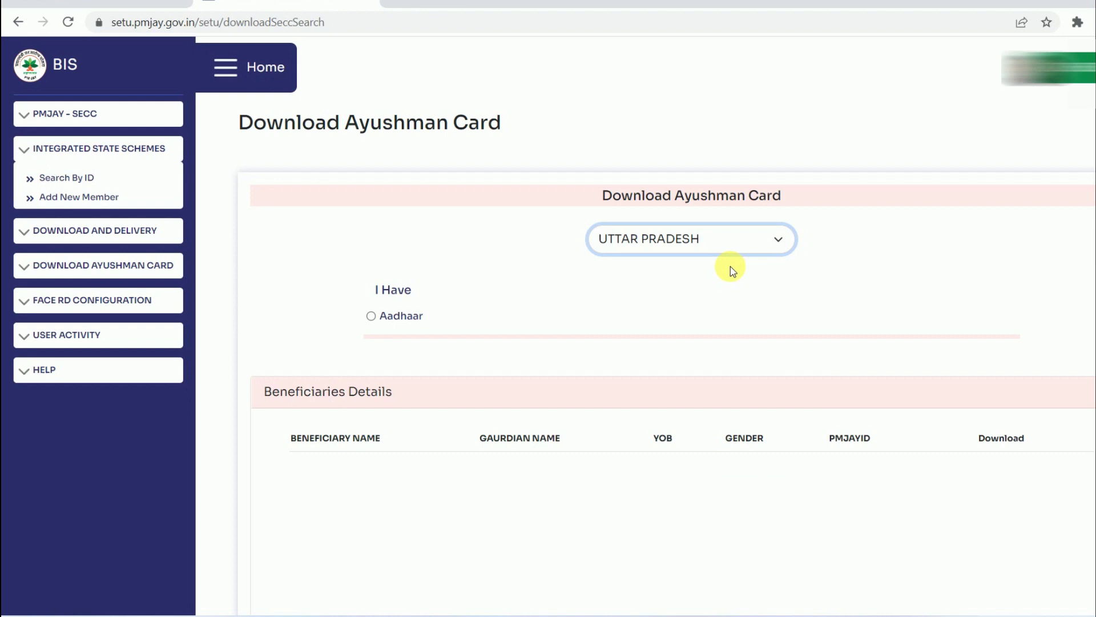
left_click(371, 315)
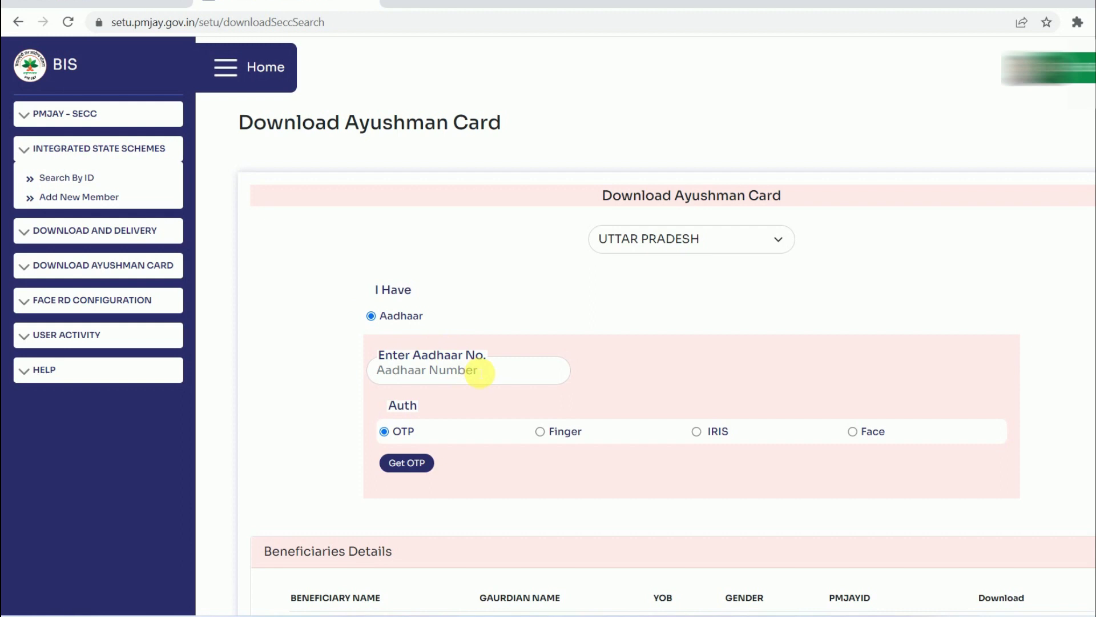
left_click(495, 376)
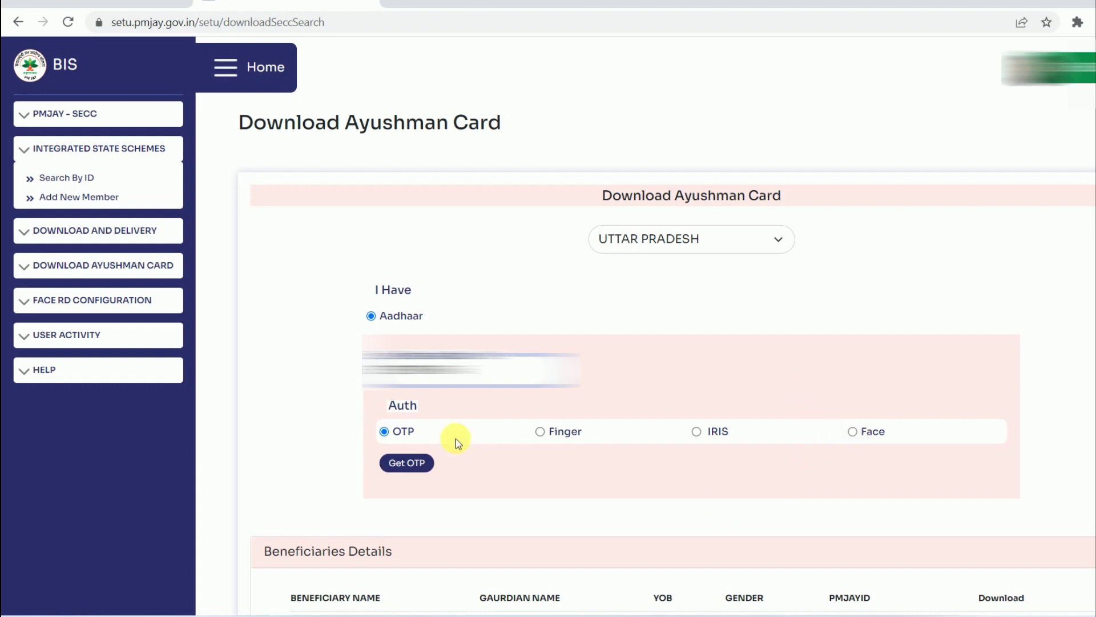
Request the Aadhaar OTP, enter the received code, and verify it
left_click(406, 463)
scroll(617, 294, "down", 2)
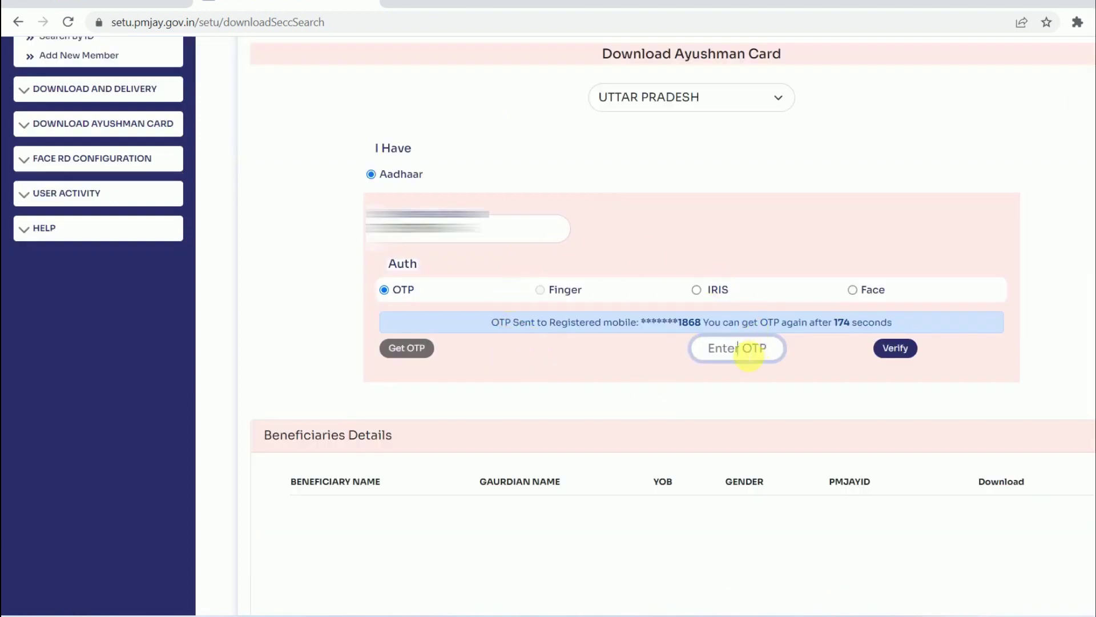
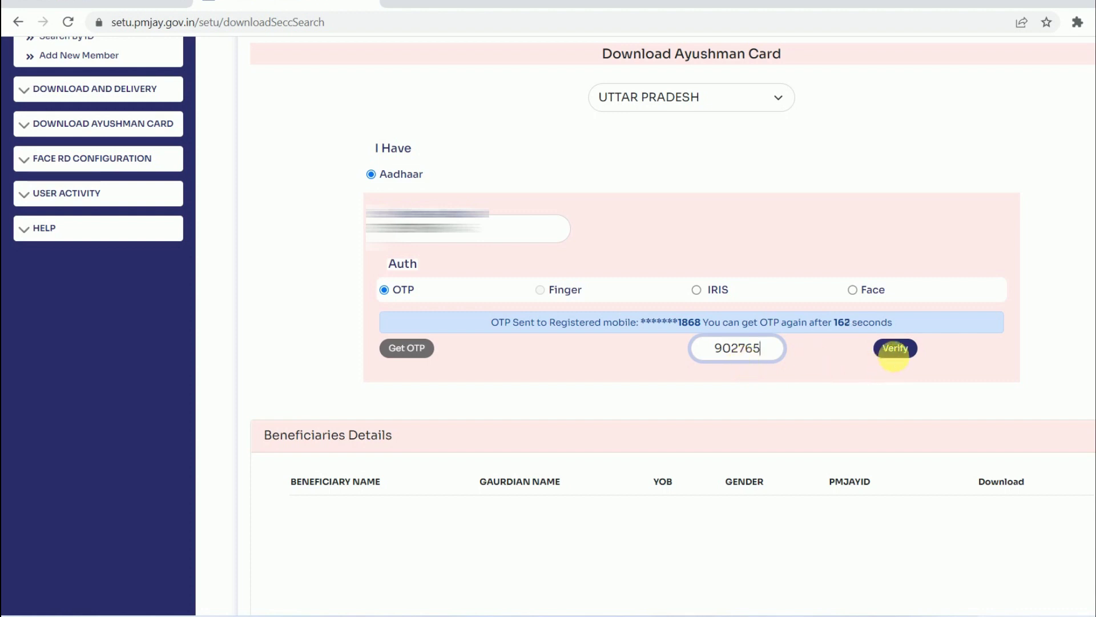
left_click(896, 350)
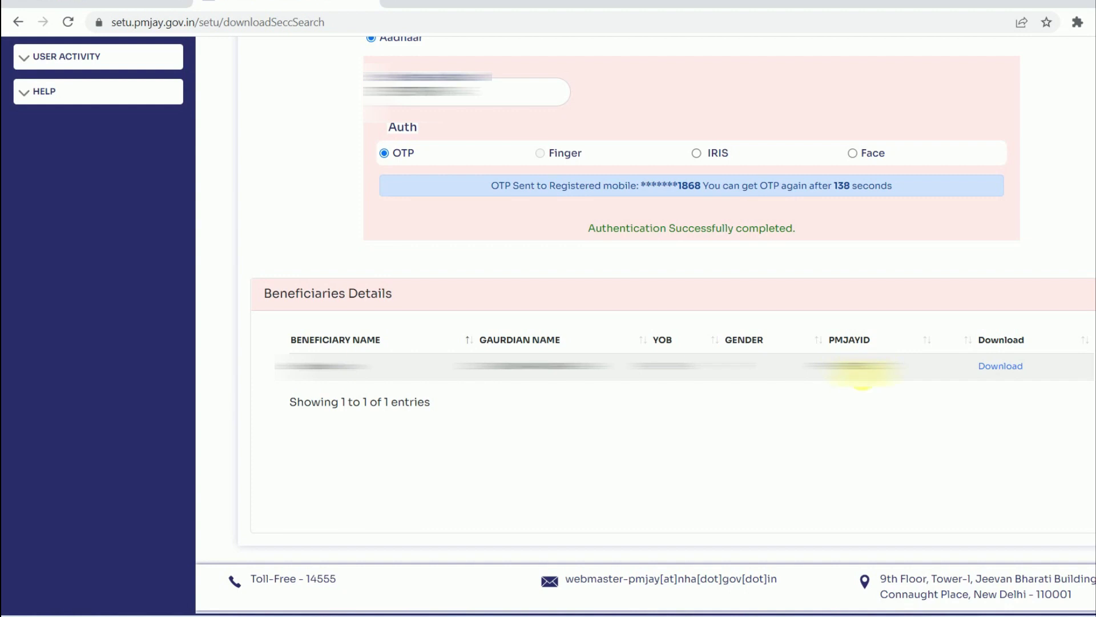
Download the beneficiary's Ayushman Card PDF from its row and open the file to view the card
left_click(1003, 370)
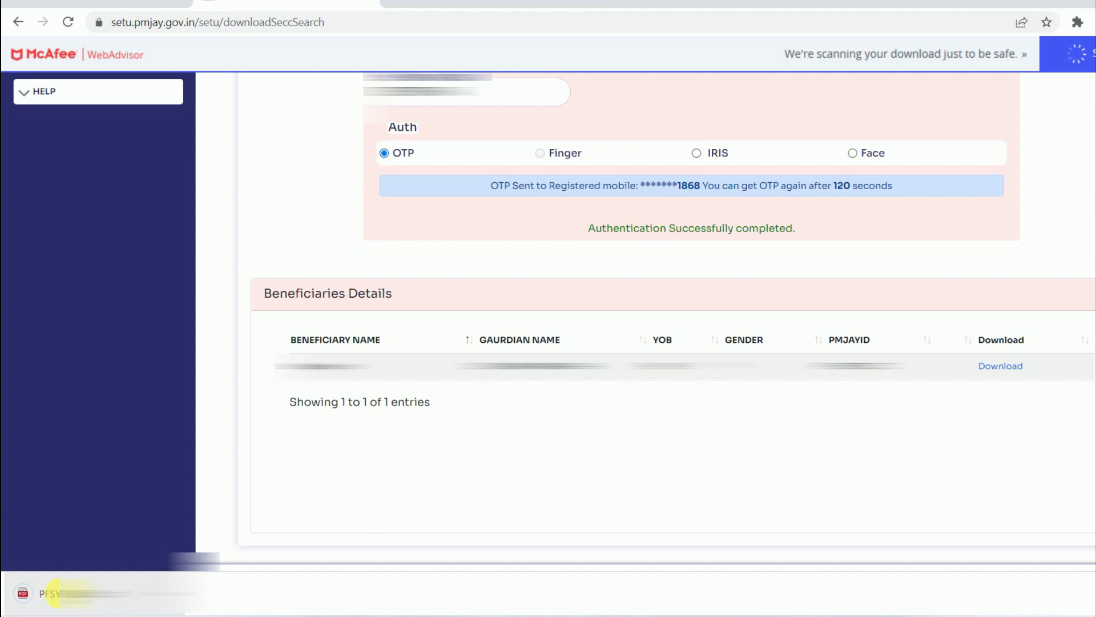
left_click(57, 594)
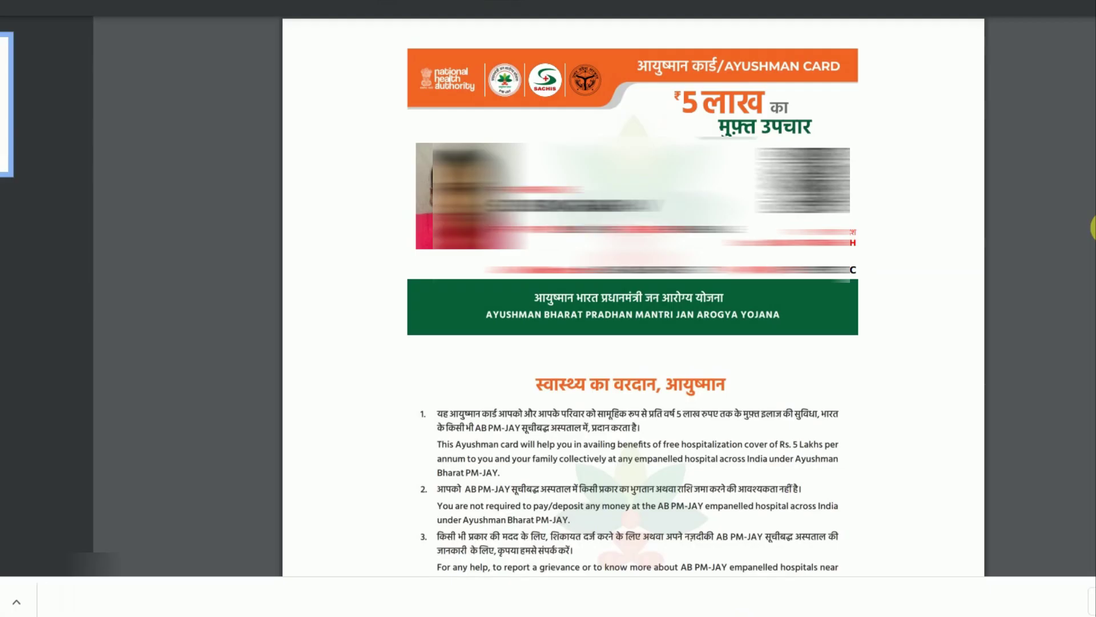